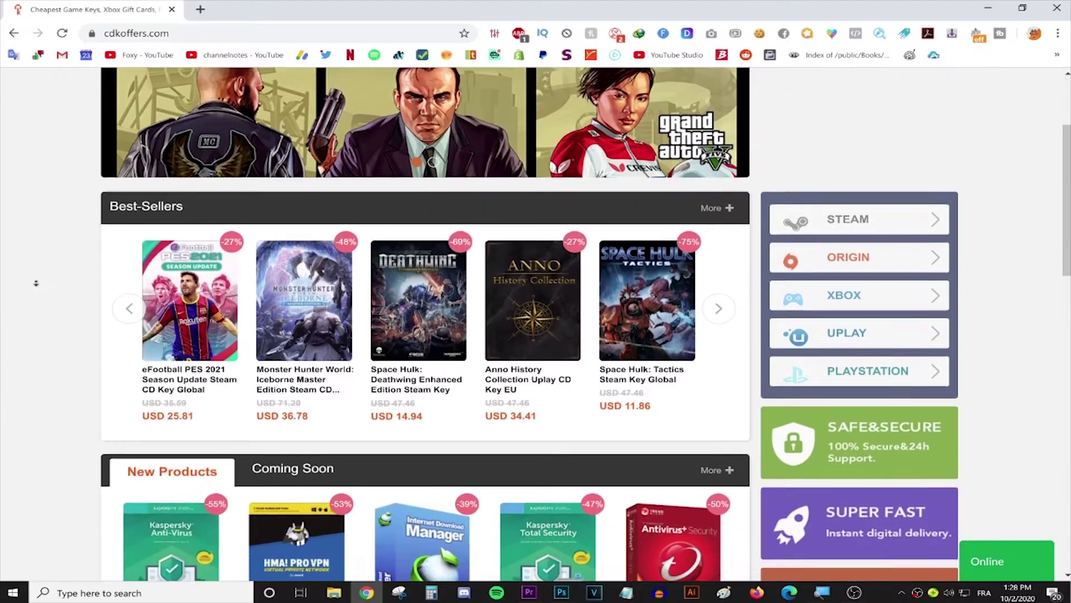
Enter a promotion code for the Windows 10 Pro OEM key order and continue with PayPal payment
{"action": "scroll", "coordinate": [48, 278], "scroll_direction": "down", "scroll_amount": 5}
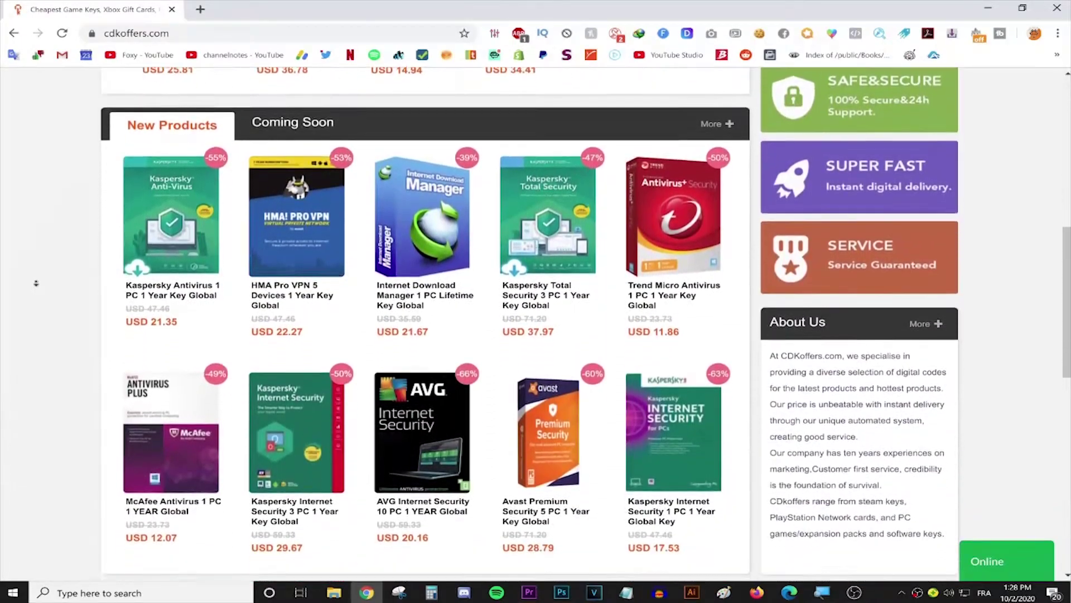
{"action": "scroll", "coordinate": [36, 283], "scroll_direction": "down", "scroll_amount": 8}
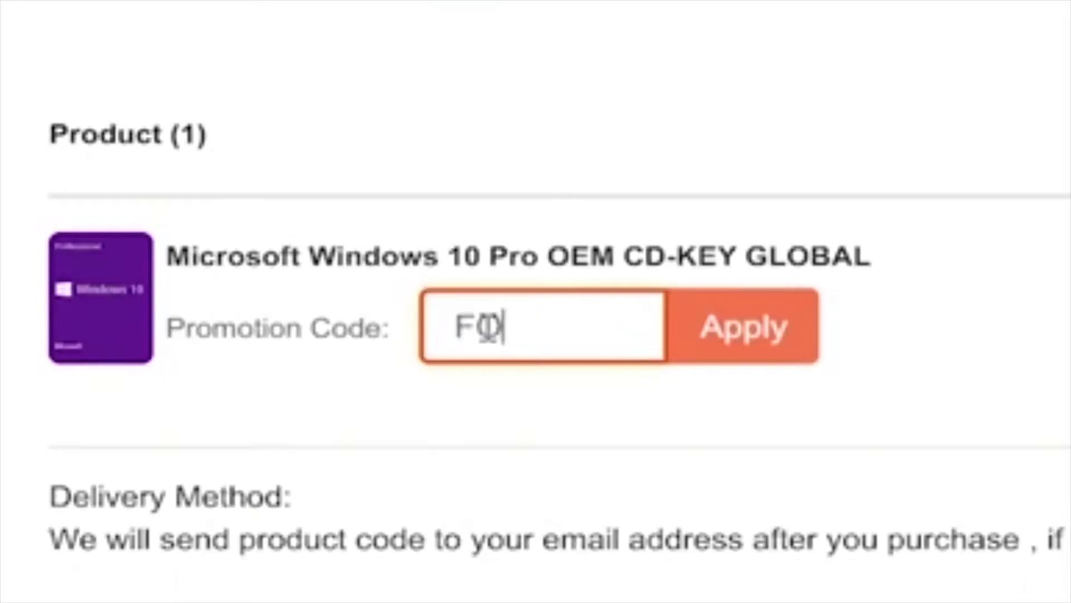
{"action": "type", "text": "XY"}
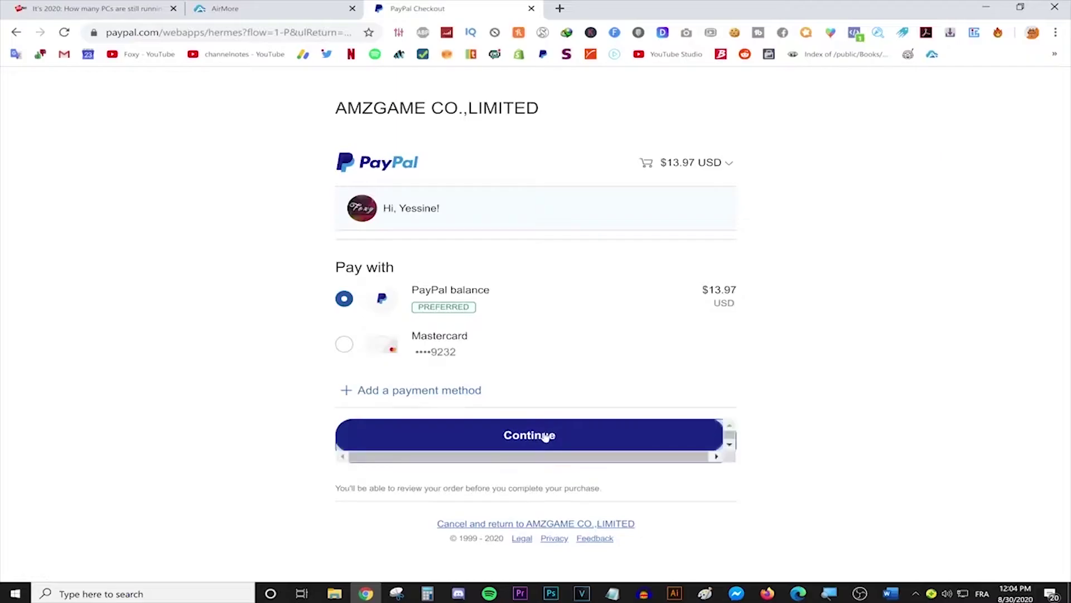
{"action": "left_click", "coordinate": [545, 437]}
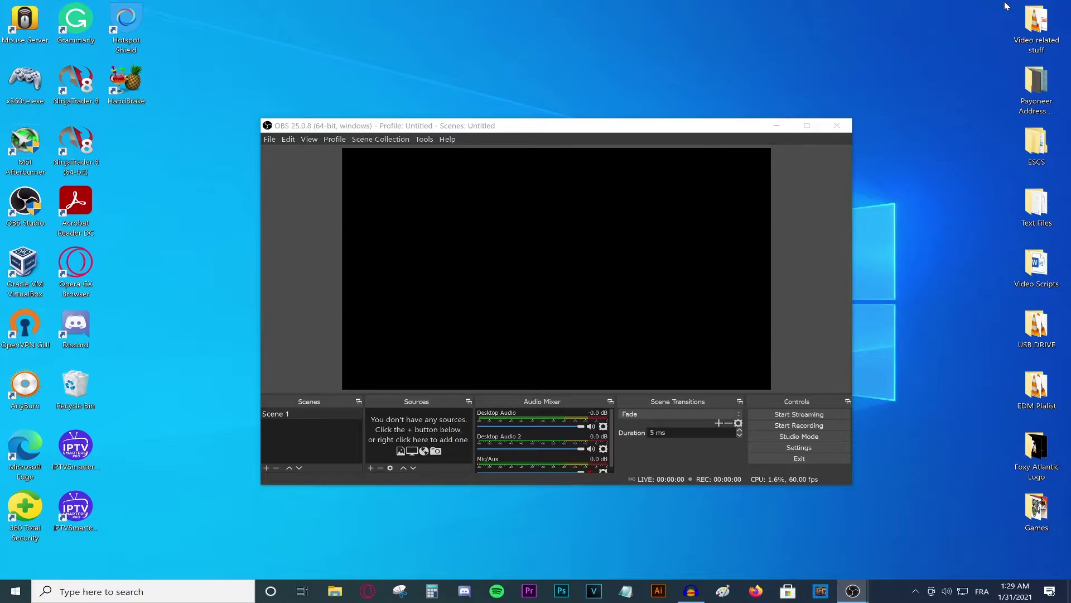
Add a Display Capture source to Scene 1 capturing Display 1
{"action": "left_click", "coordinate": [398, 444]}
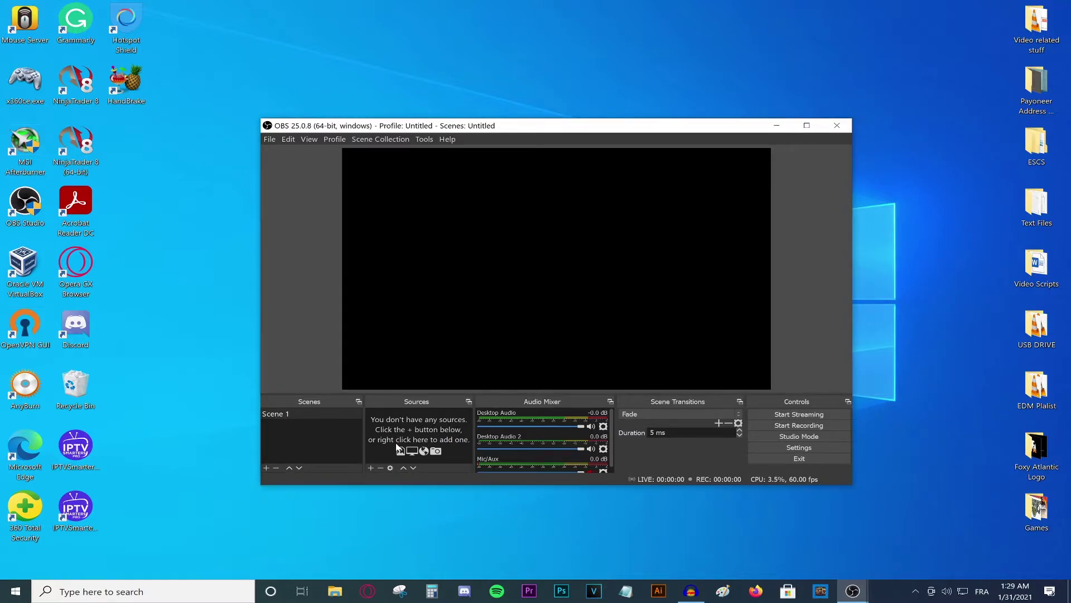
{"action": "left_click", "coordinate": [371, 468]}
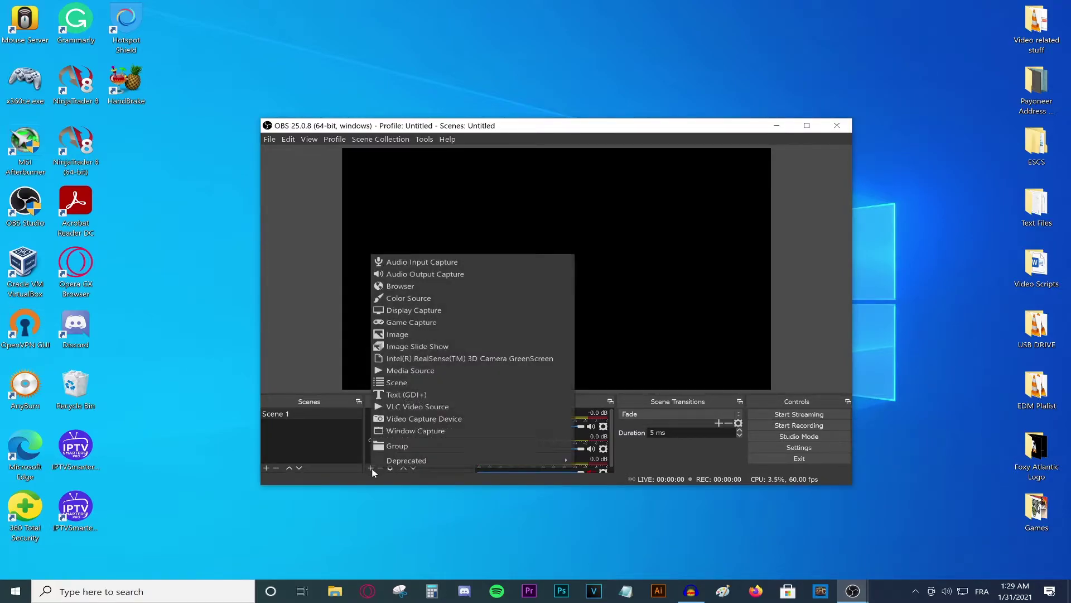
{"action": "left_click", "coordinate": [423, 311]}
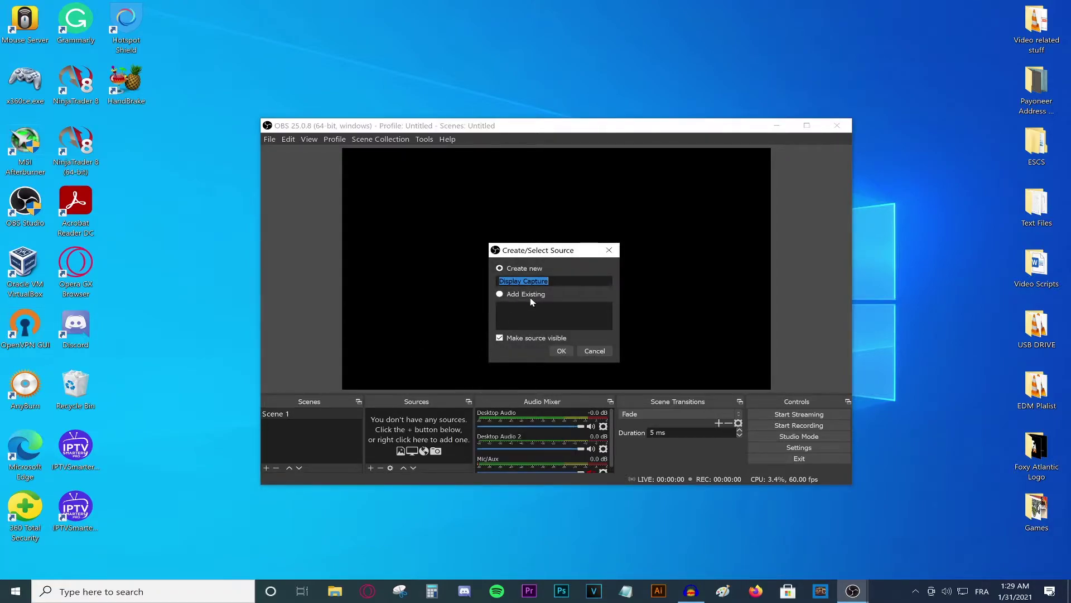
{"action": "left_click", "coordinate": [559, 351]}
{"action": "left_click", "coordinate": [551, 347]}
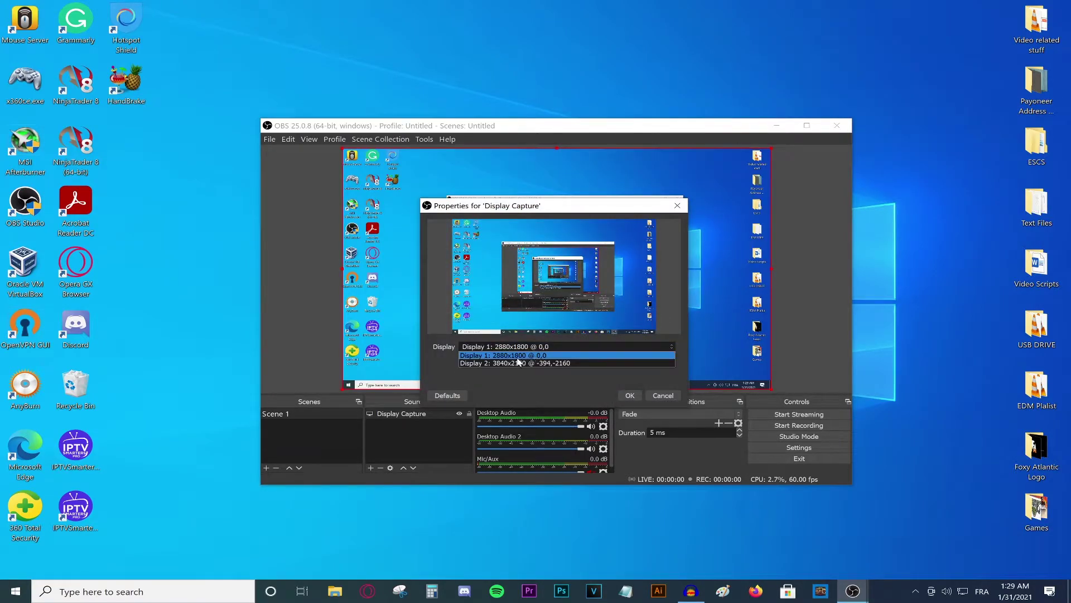
{"action": "left_click", "coordinate": [517, 356]}
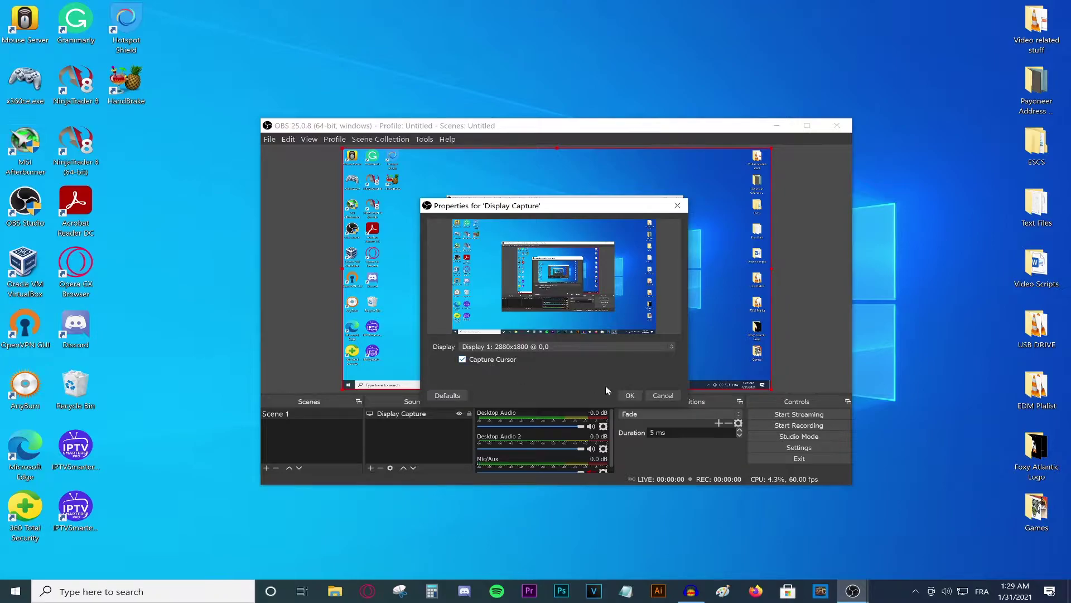
{"action": "left_click", "coordinate": [627, 396]}
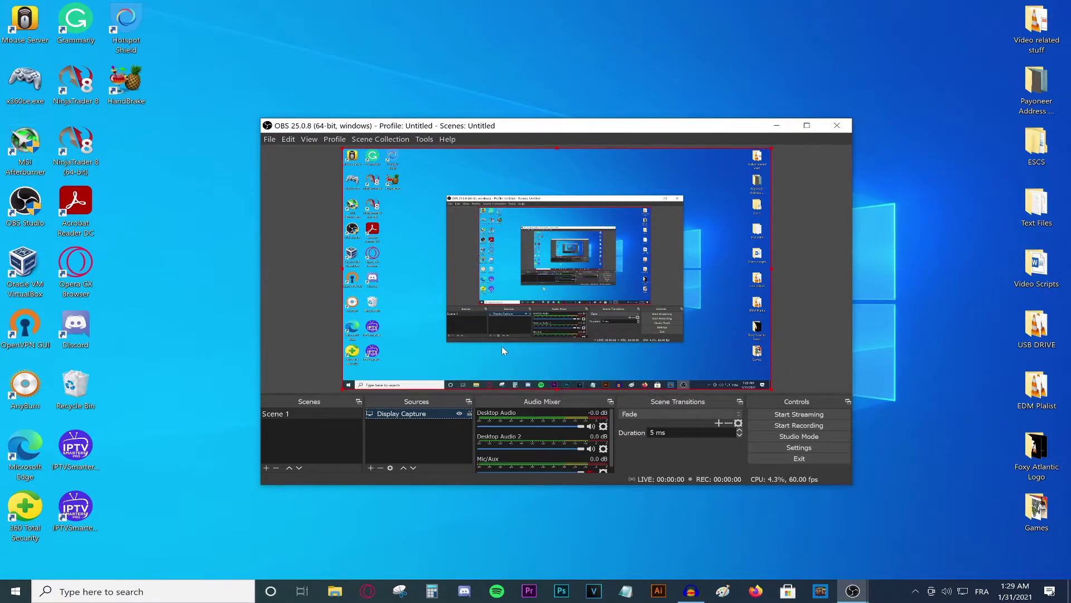
Toggle the Display Capture source's visibility off and on twice, then drag OBS right
{"action": "left_click", "coordinate": [458, 414]}
{"action": "left_click", "coordinate": [459, 414]}
{"action": "left_click", "coordinate": [458, 414]}
{"action": "left_click", "coordinate": [459, 414]}
{"action": "left_click_drag", "start_coordinate": [512, 125], "coordinate": [655, 126]}
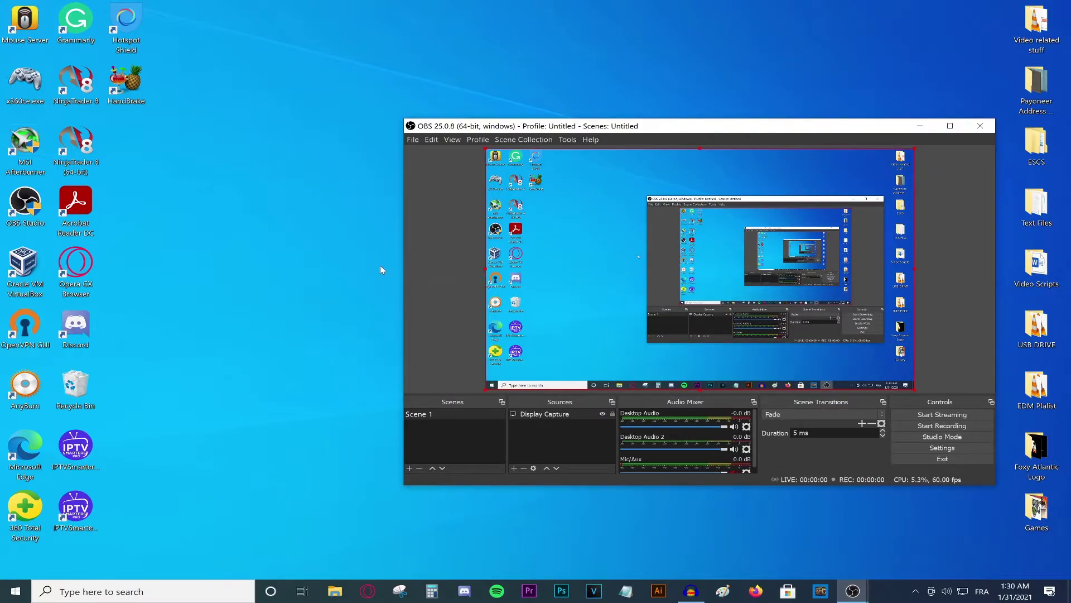
Open Display settings from the desktop context menu and go to Graphics settings
{"action": "right_click", "coordinate": [275, 253]}
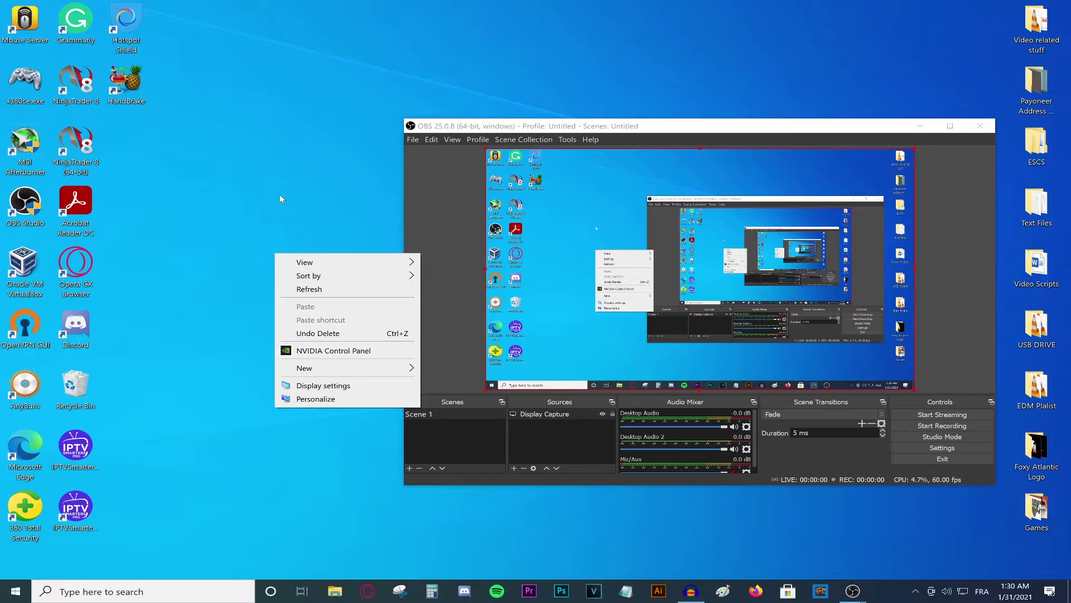
{"action": "left_click", "coordinate": [319, 386]}
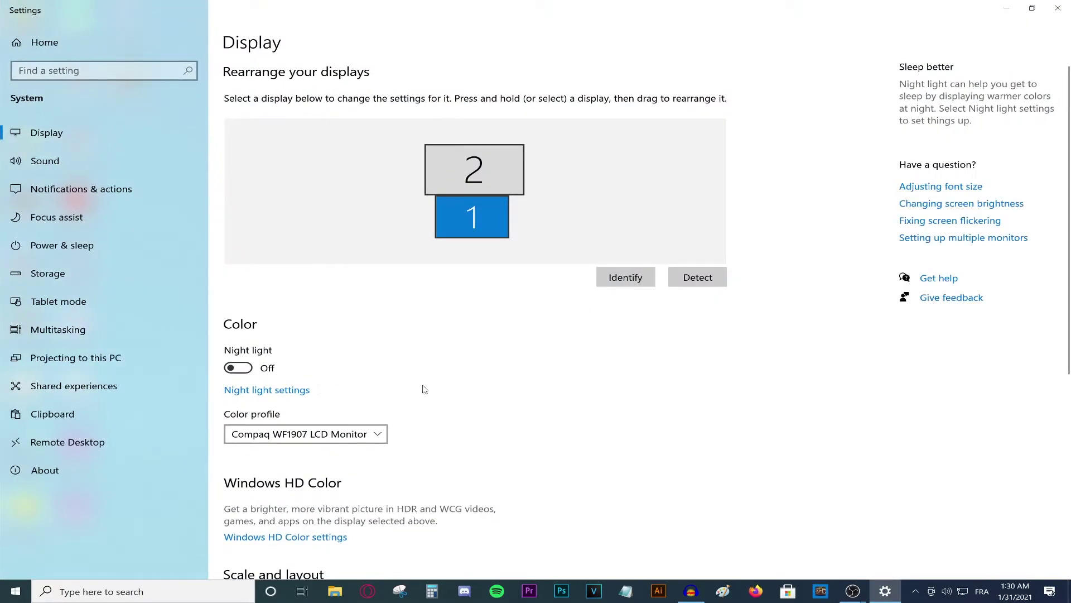
{"action": "scroll", "coordinate": [727, 392], "scroll_direction": "down", "scroll_amount": 5}
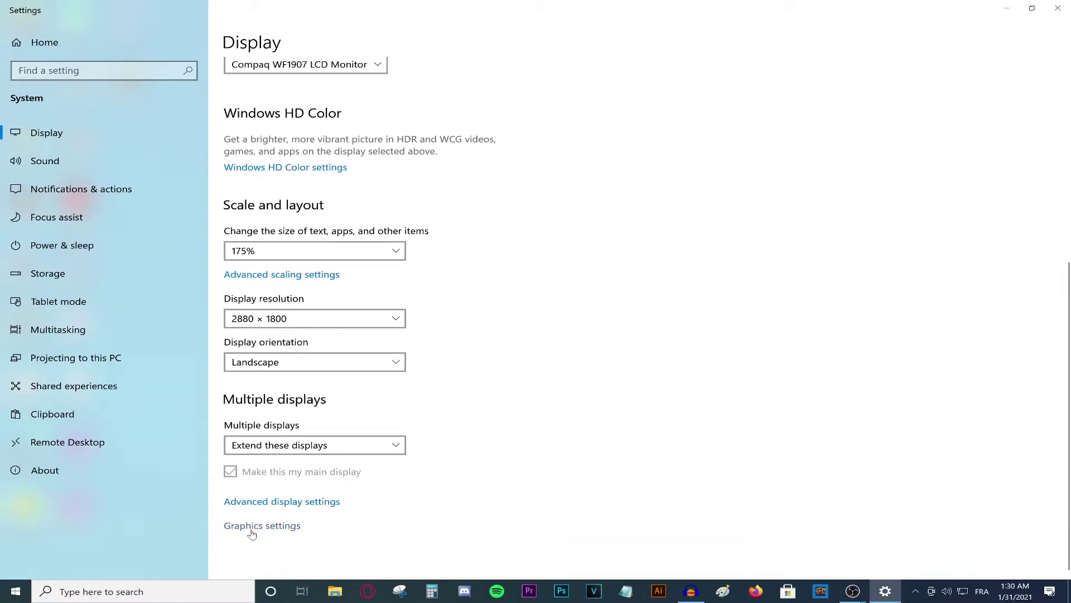
{"action": "left_click", "coordinate": [283, 531]}
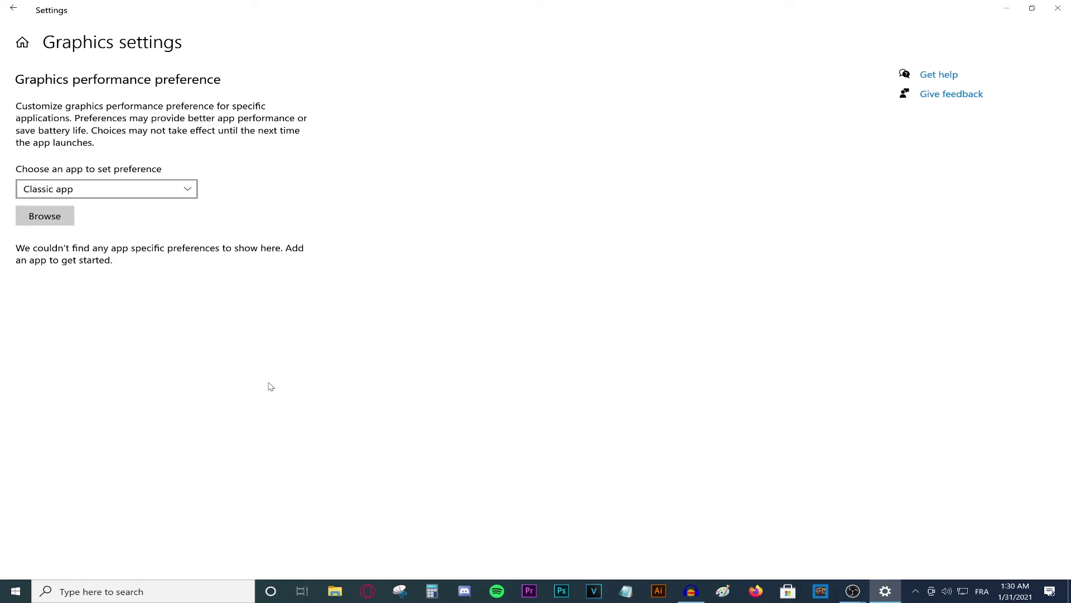
Add obs64.exe from C:\Program Files\obs-studio\bin\64bit as a Classic app and open its options
{"action": "left_click", "coordinate": [134, 189]}
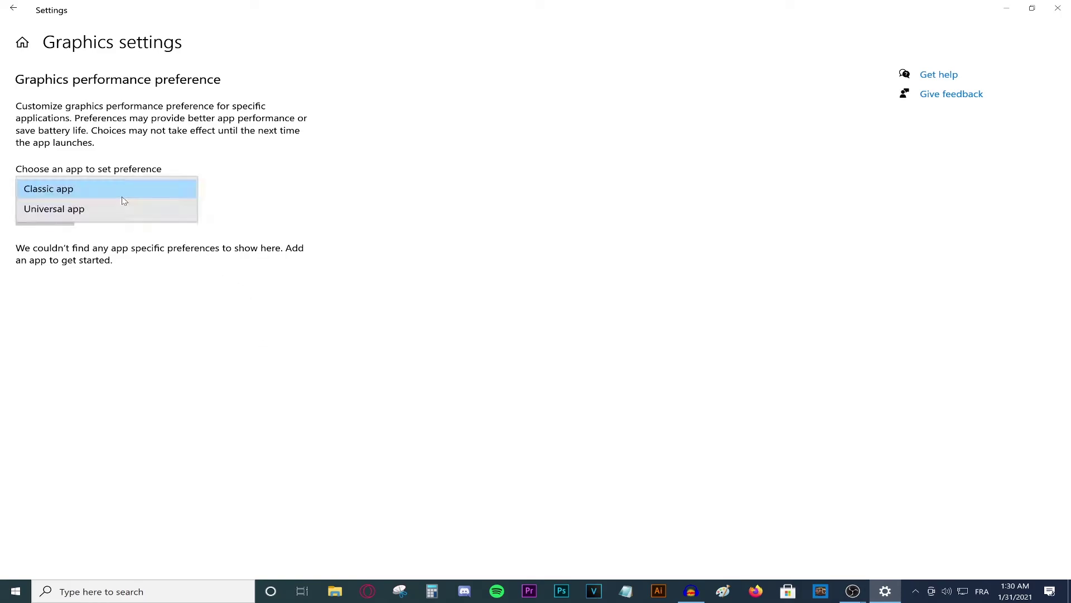
{"action": "left_click", "coordinate": [49, 192]}
{"action": "left_click", "coordinate": [47, 218]}
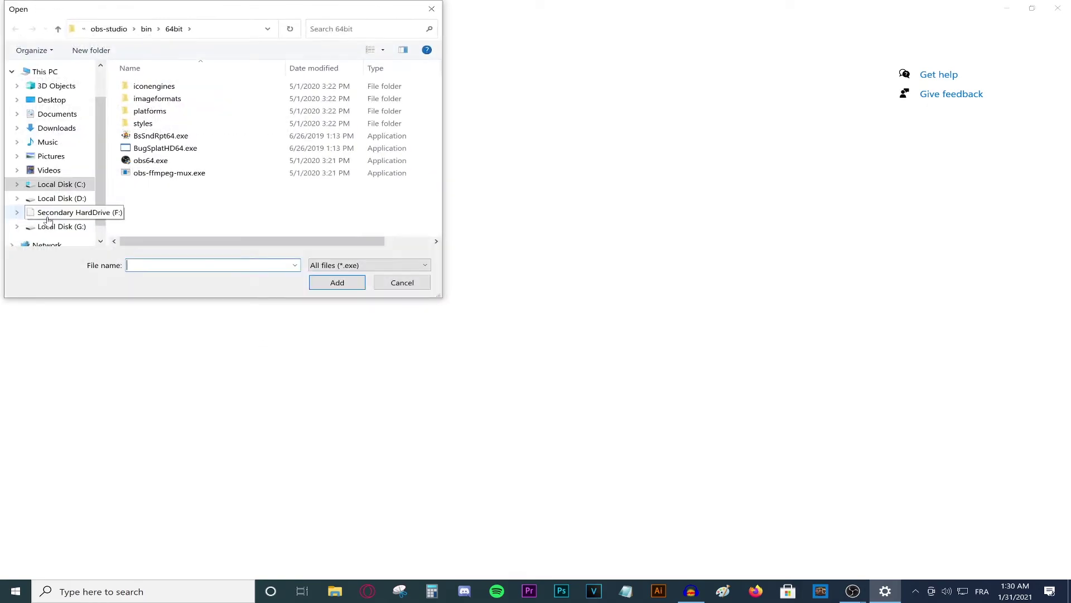
{"action": "left_click", "coordinate": [226, 31]}
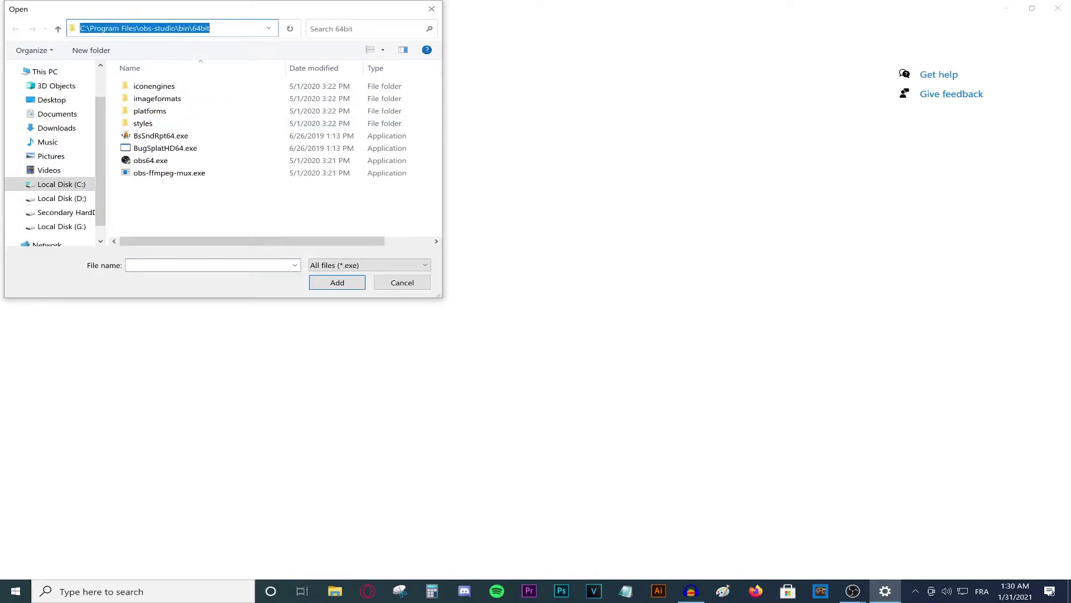
{"action": "left_click", "coordinate": [159, 163]}
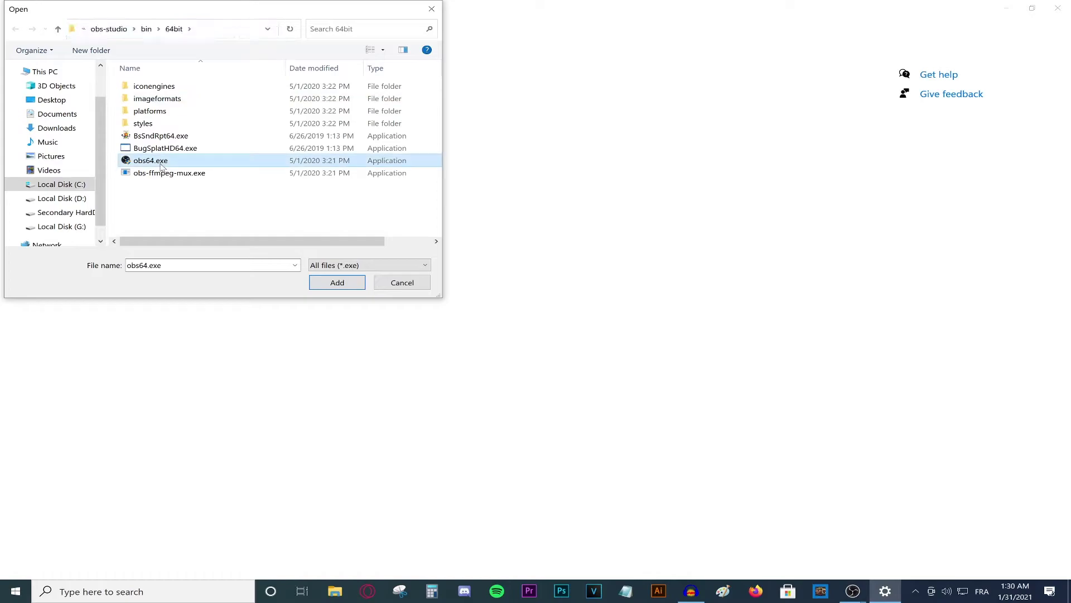
{"action": "left_click", "coordinate": [335, 282]}
{"action": "left_click", "coordinate": [221, 304]}
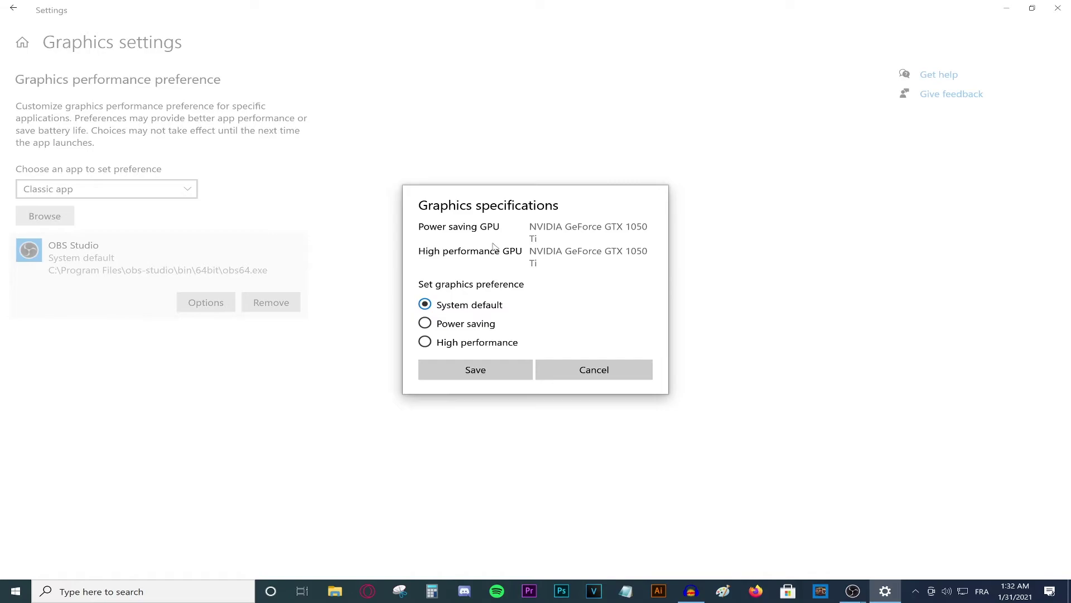
Set obs64.exe's graphics specification to Power saving and save it
{"action": "left_click", "coordinate": [428, 324]}
{"action": "left_click", "coordinate": [484, 371]}
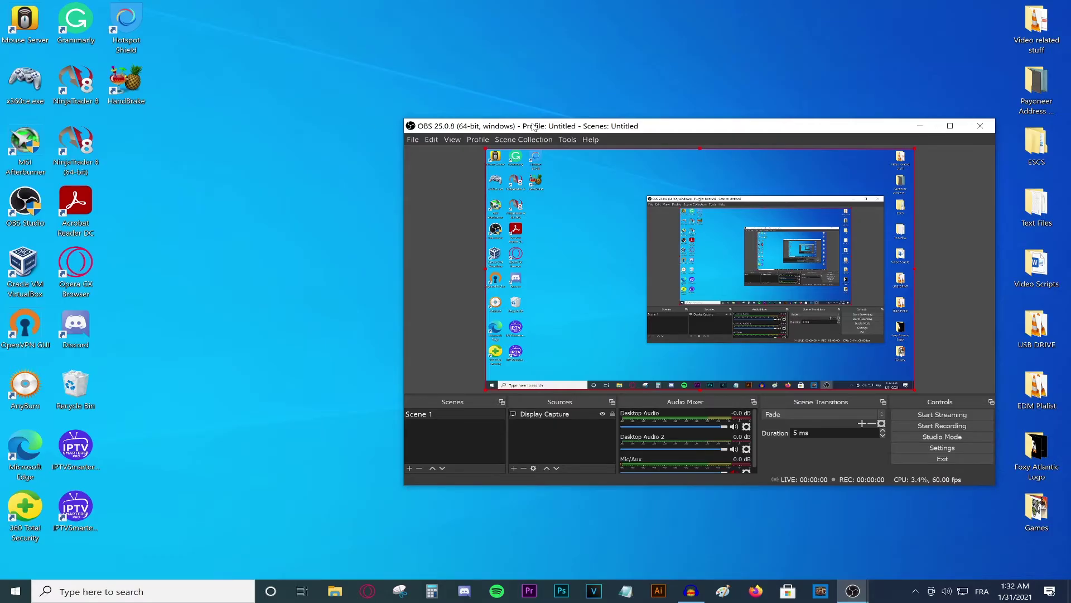
Drag the OBS window left, back toward the centre of the desktop
{"action": "left_click_drag", "start_coordinate": [534, 127], "coordinate": [397, 125]}
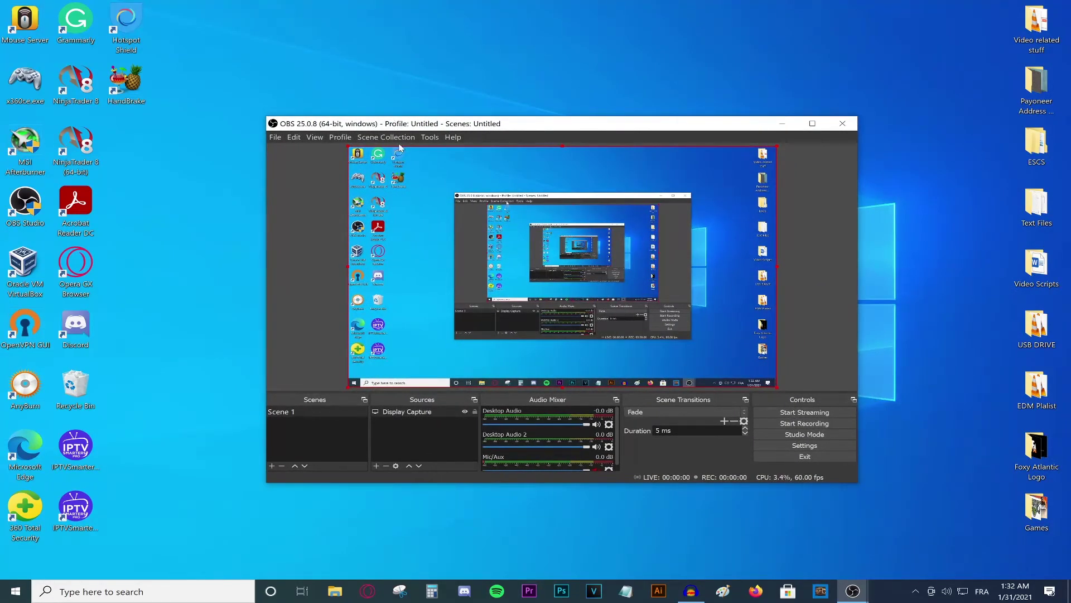